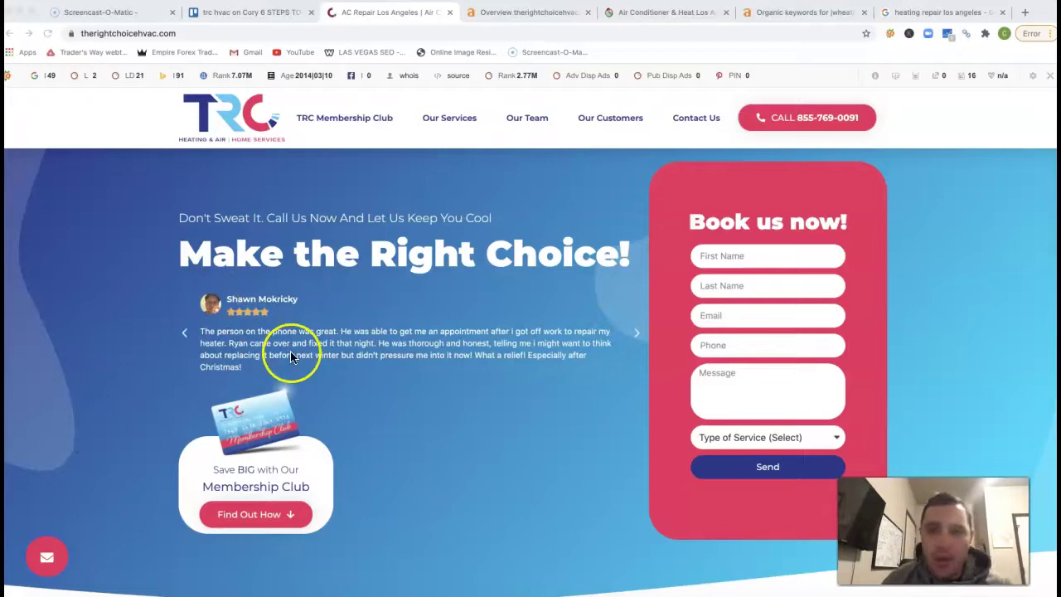
Scroll through the therightchoicehvac.com homepage's services and Membership Club sections.
scroll(290, 357, down, 10)
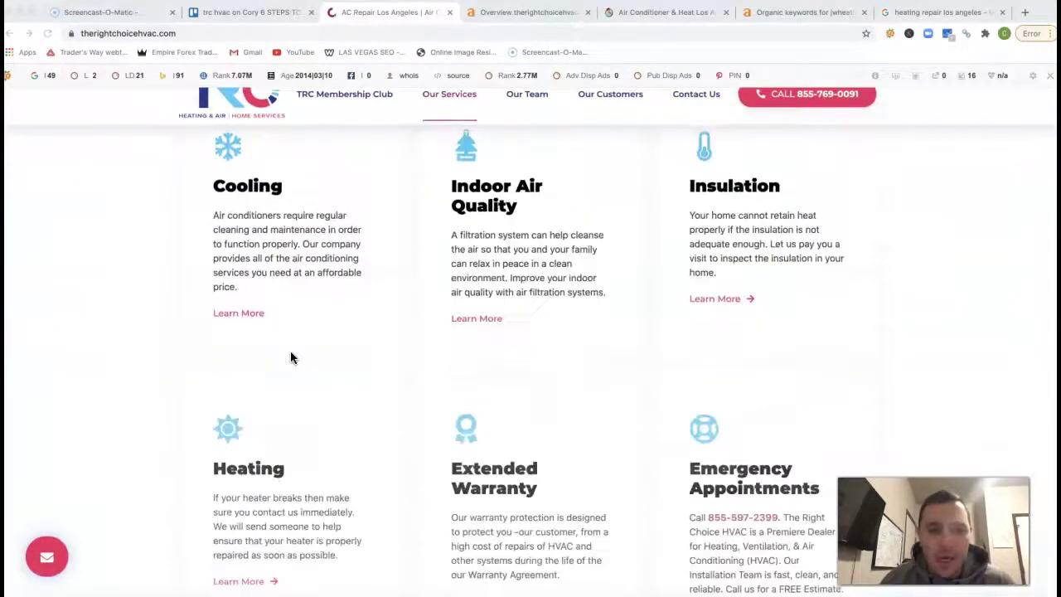
scroll(290, 357, down, 10)
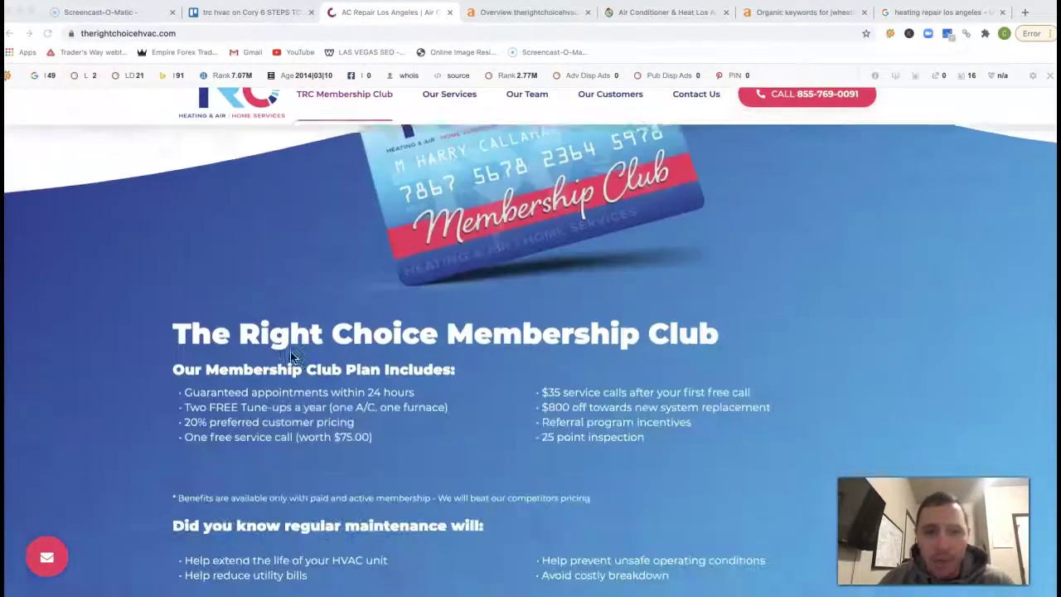
scroll(290, 356, down, 10)
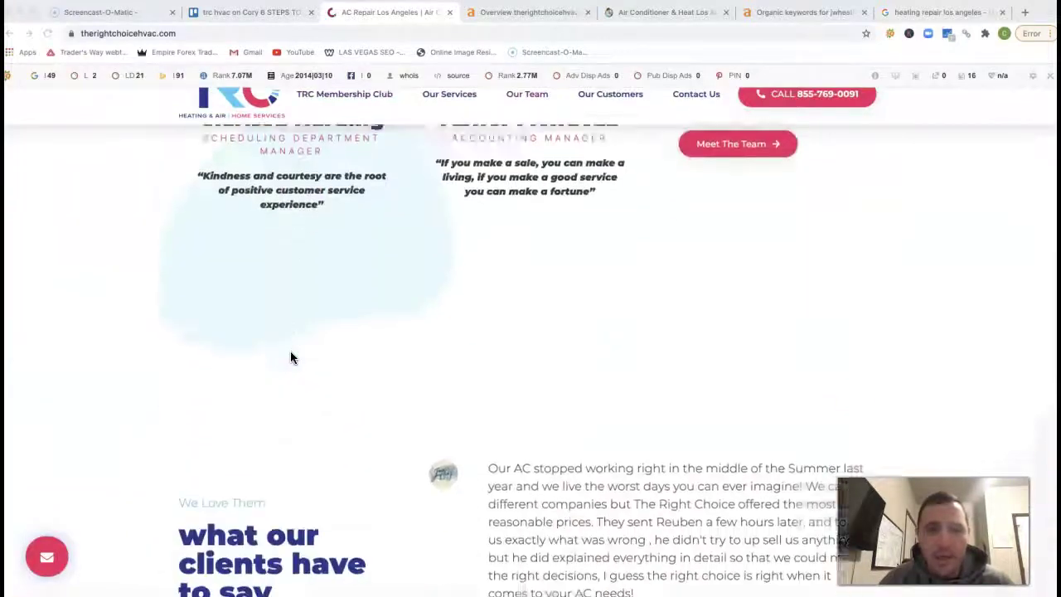
scroll(290, 357, down, 10)
scroll(290, 357, up, 8)
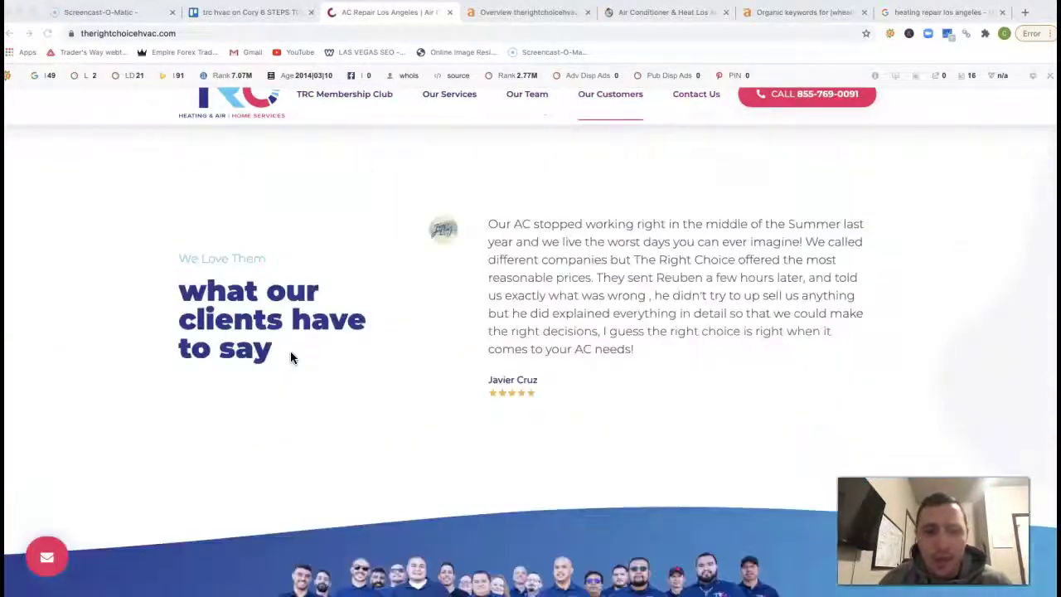
scroll(290, 357, up, 8)
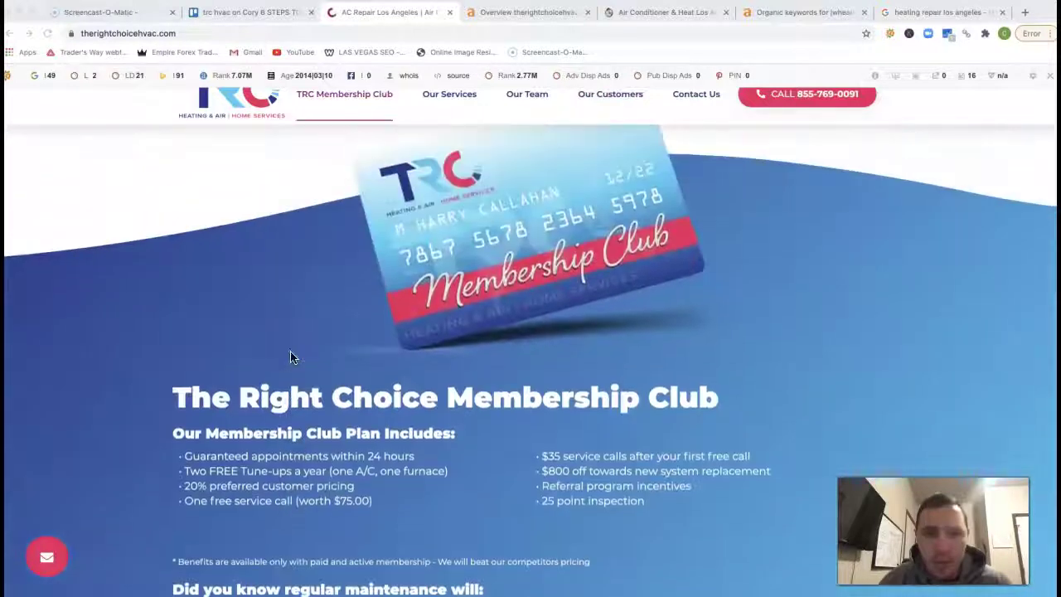
scroll(290, 358, up, 2)
Start saving the Membership Club card image, then cancel the Save As dialog.
right_click(455, 354)
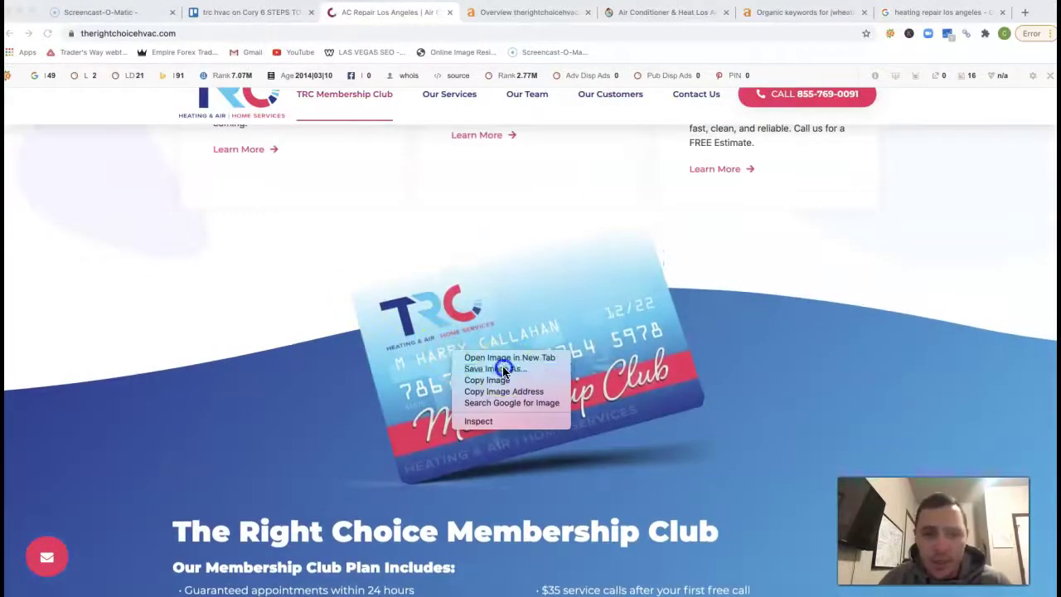
click(502, 368)
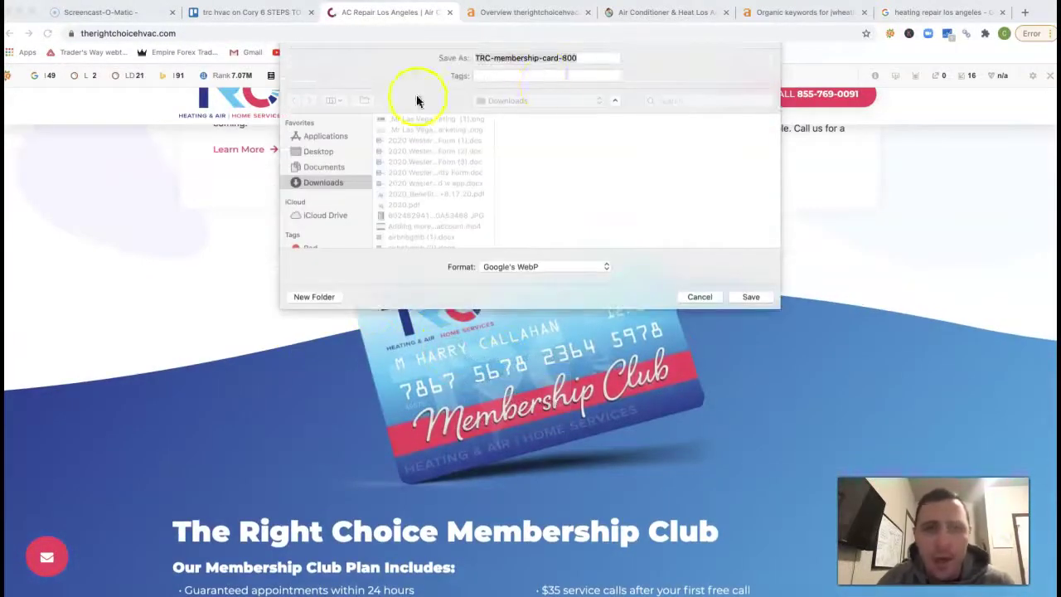
click(698, 296)
Scroll the homepage back up to the 'Make the Right Choice!' headline and booking form.
scroll(695, 299, down, 5)
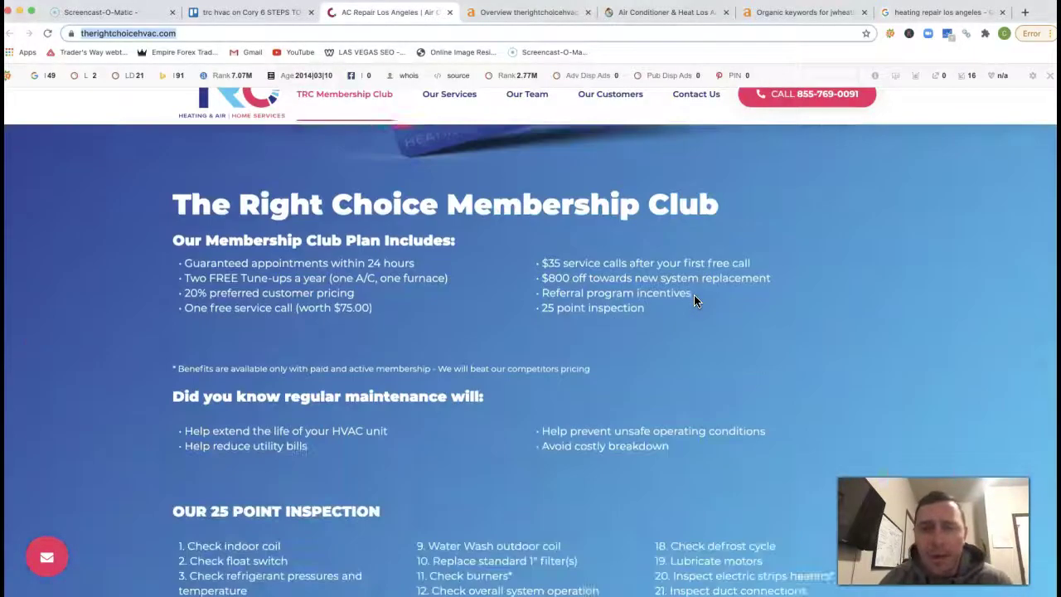
scroll(694, 301, down, 15)
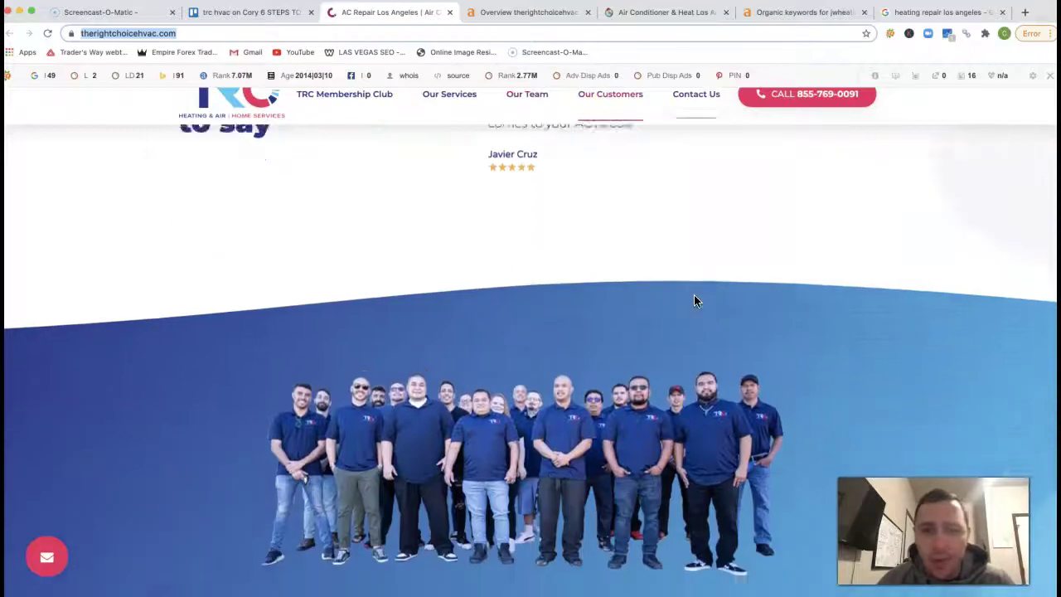
scroll(695, 301, down, 10)
scroll(695, 301, up, 12)
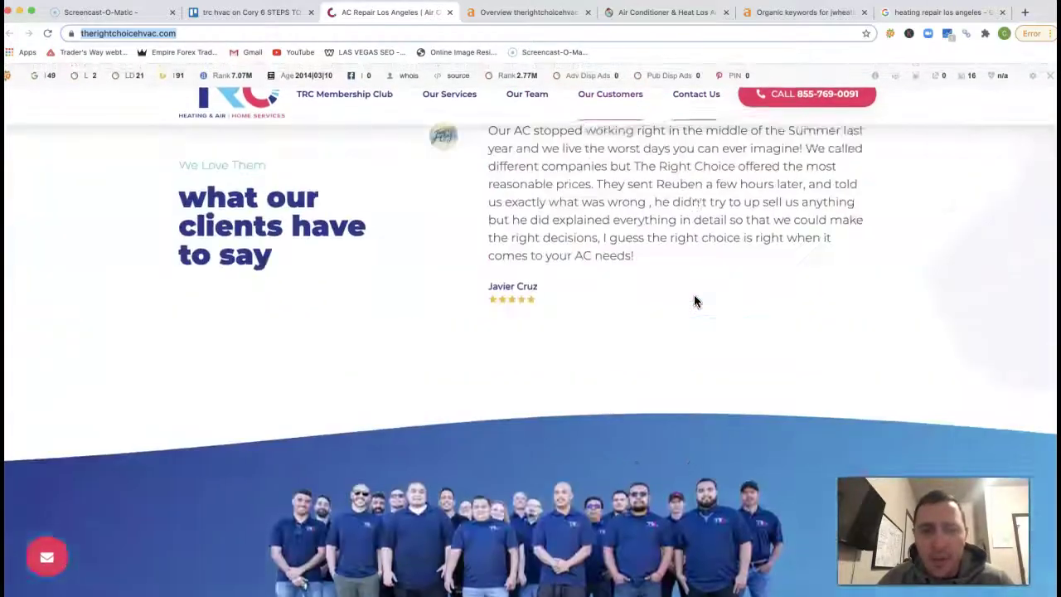
scroll(695, 301, up, 15)
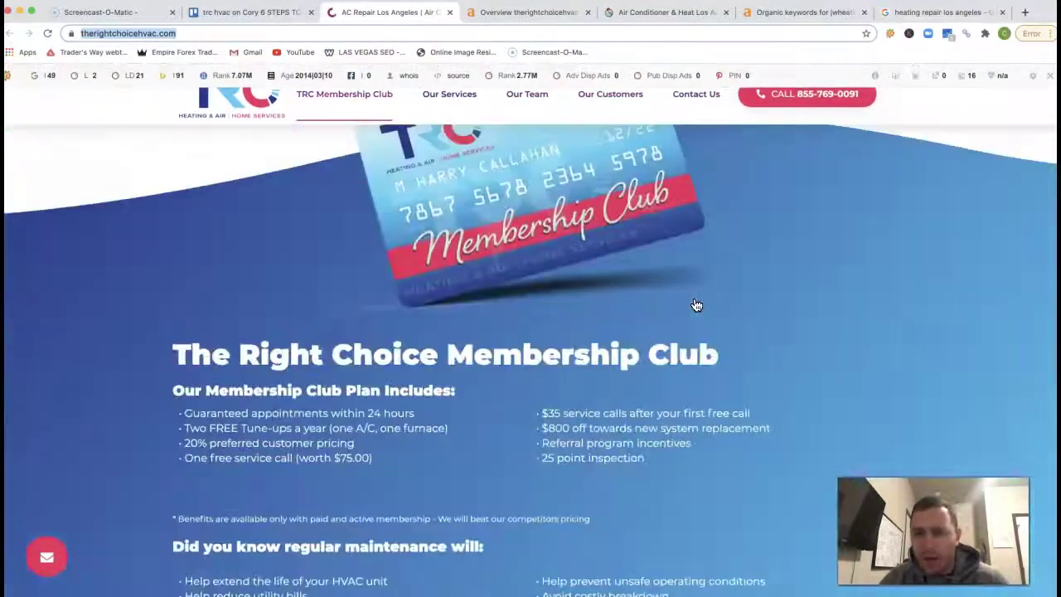
scroll(696, 305, up, 15)
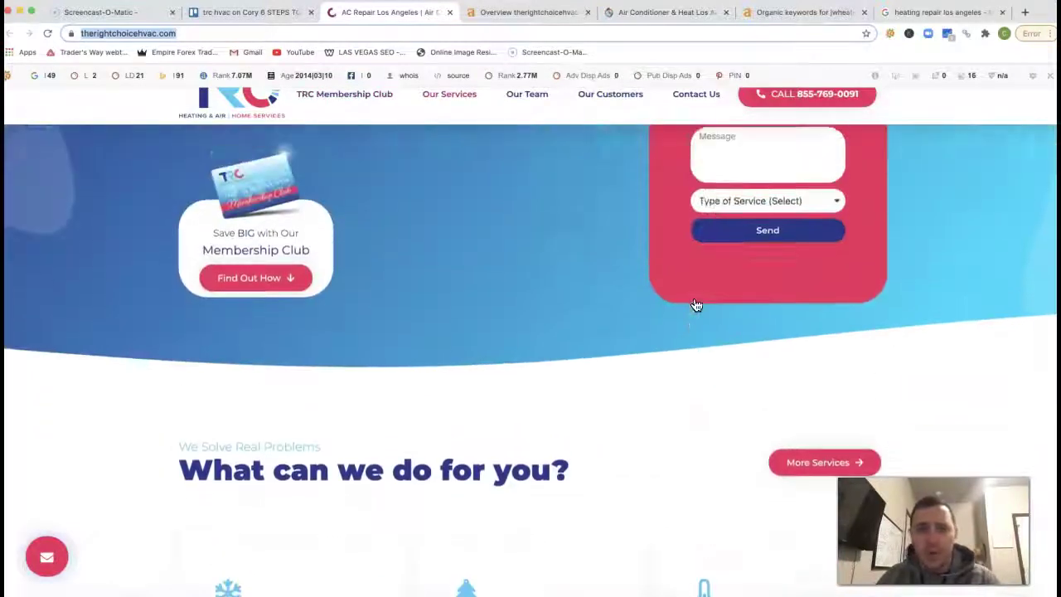
scroll(696, 305, up, 3)
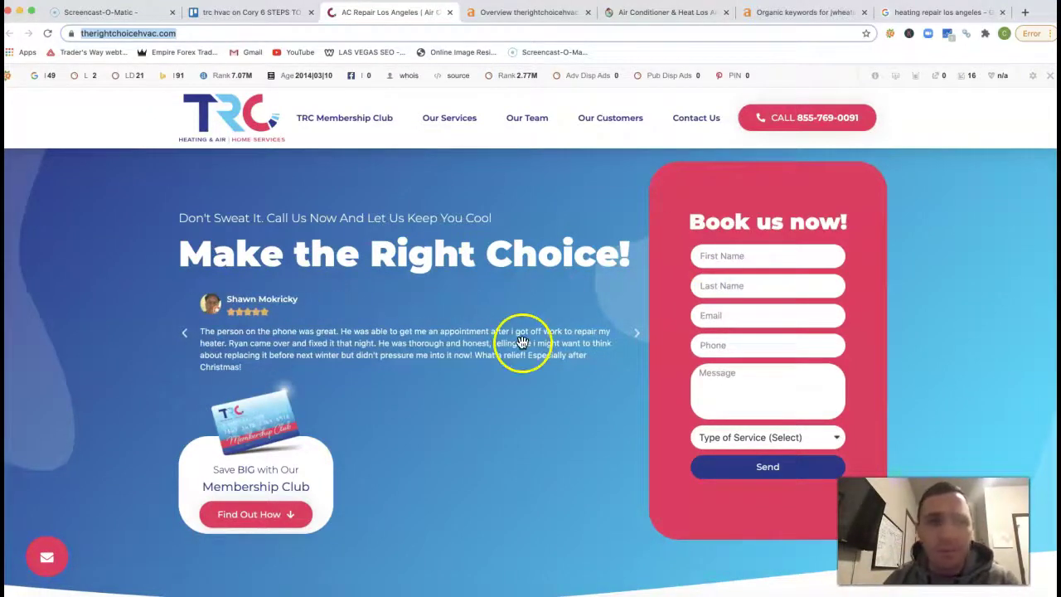
Review the 'heating repair los angeles' results: local pros, AIR STAR HEATING ad, and map listings.
click(905, 13)
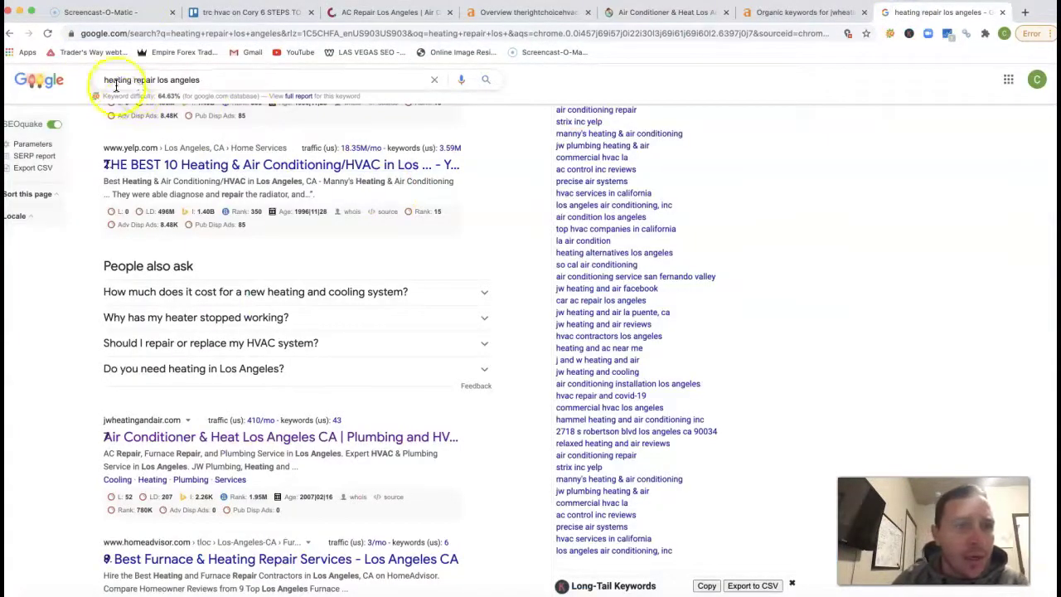
scroll(213, 177, up, 10)
scroll(214, 181, down, 1)
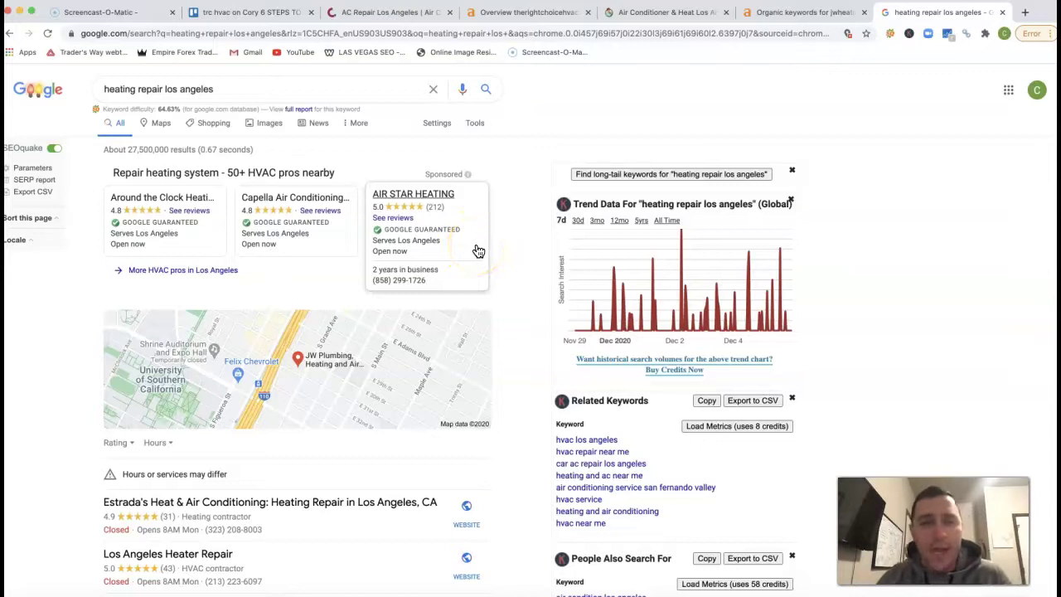
click(505, 241)
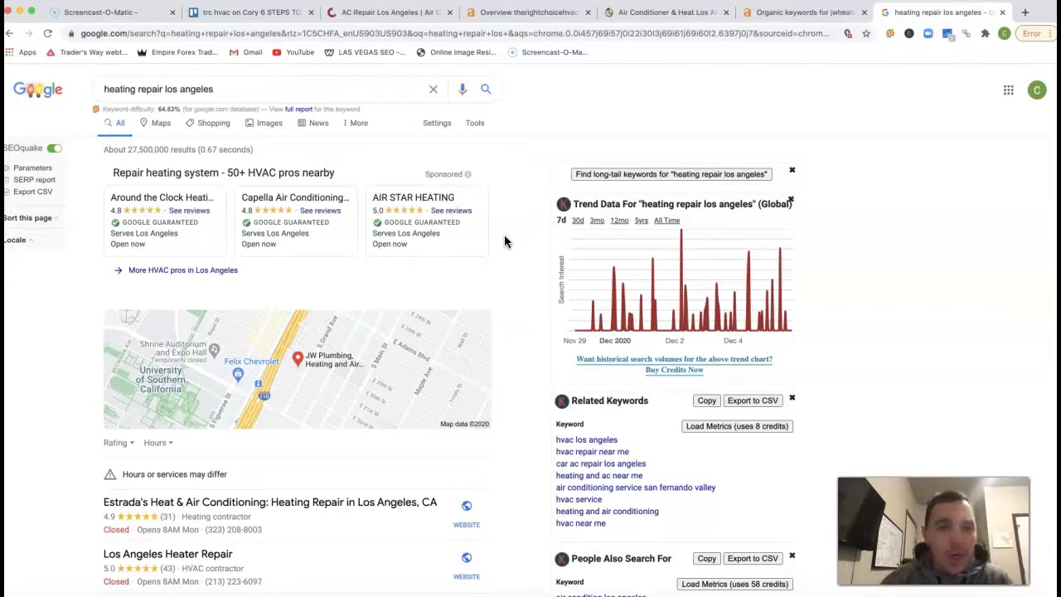
click(464, 215)
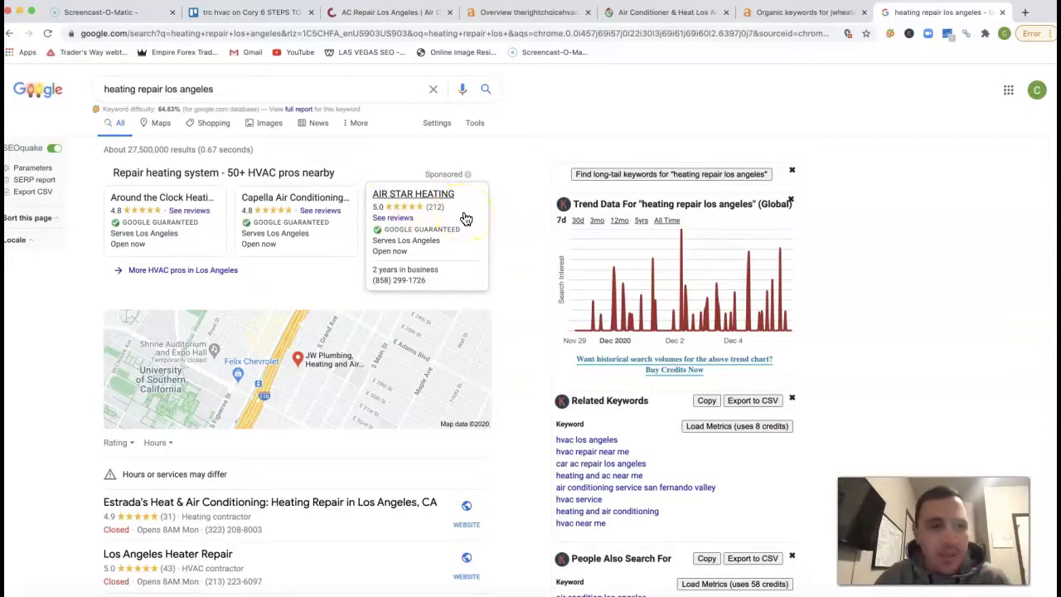
scroll(466, 218, down, 20)
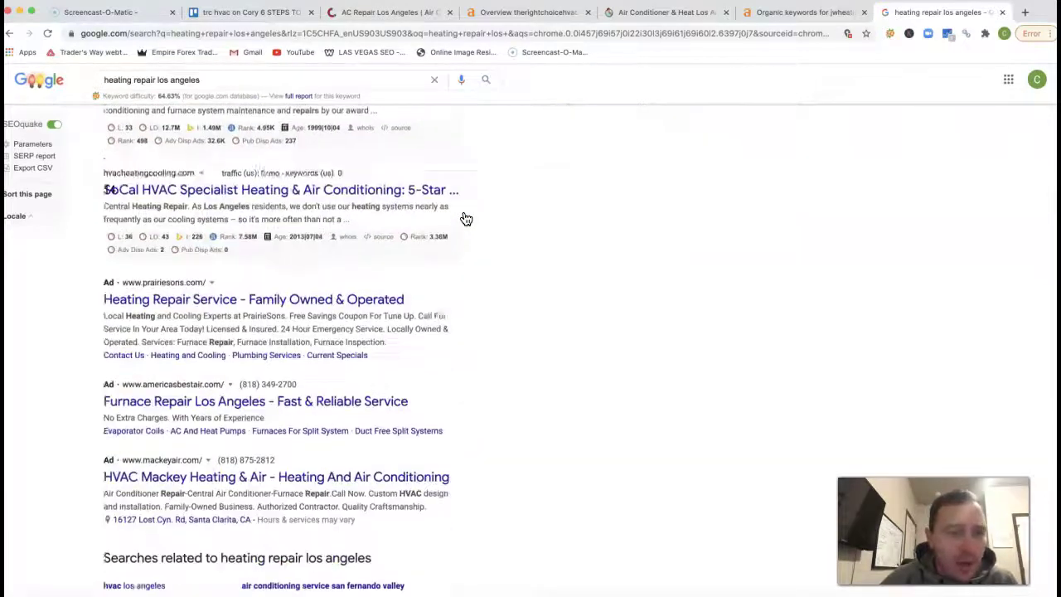
scroll(466, 218, up, 3)
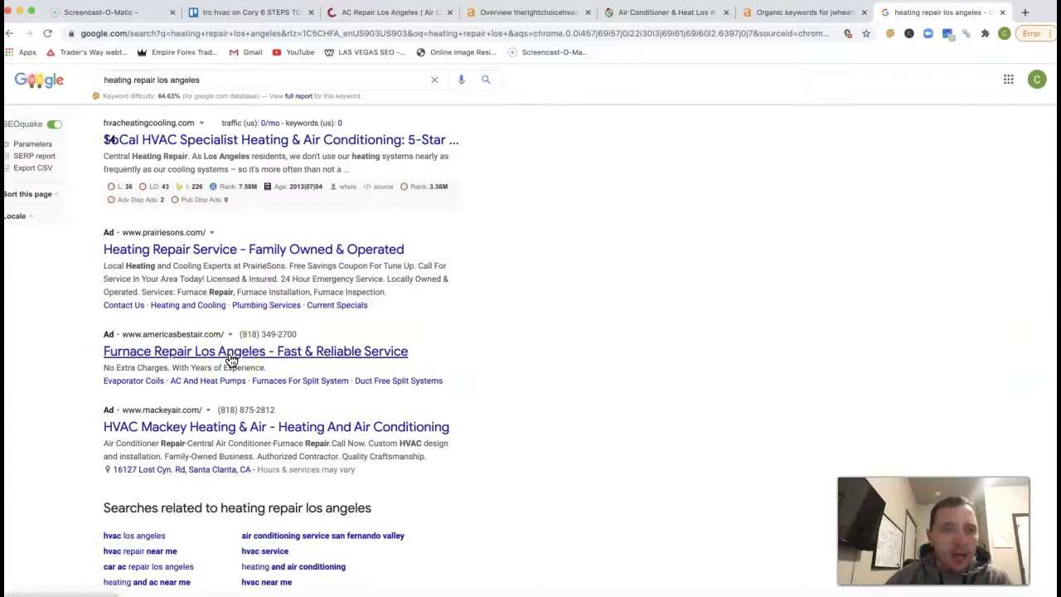
scroll(231, 359, up, 20)
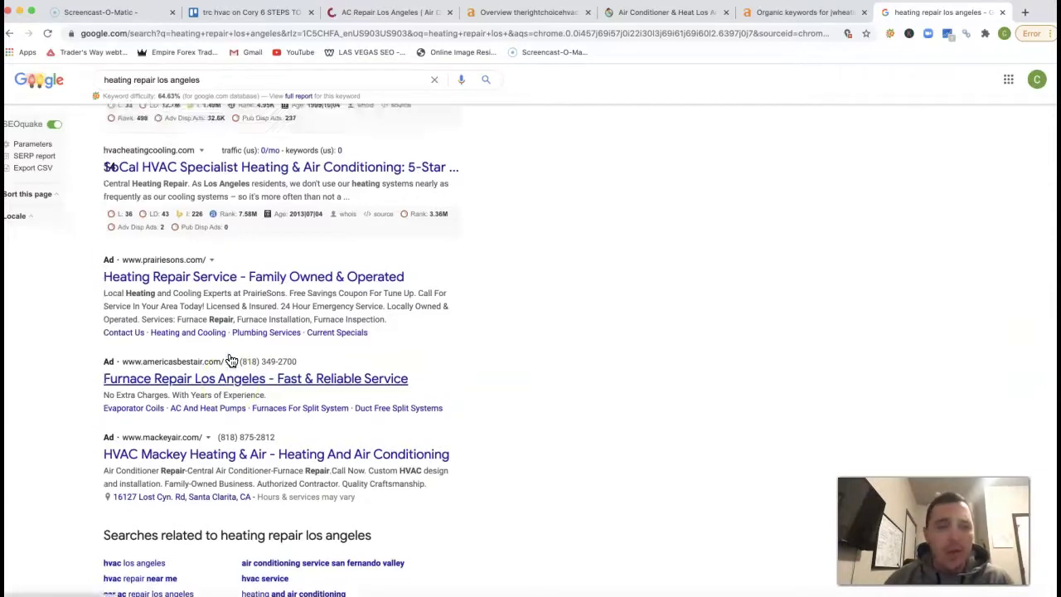
scroll(231, 359, up, 5)
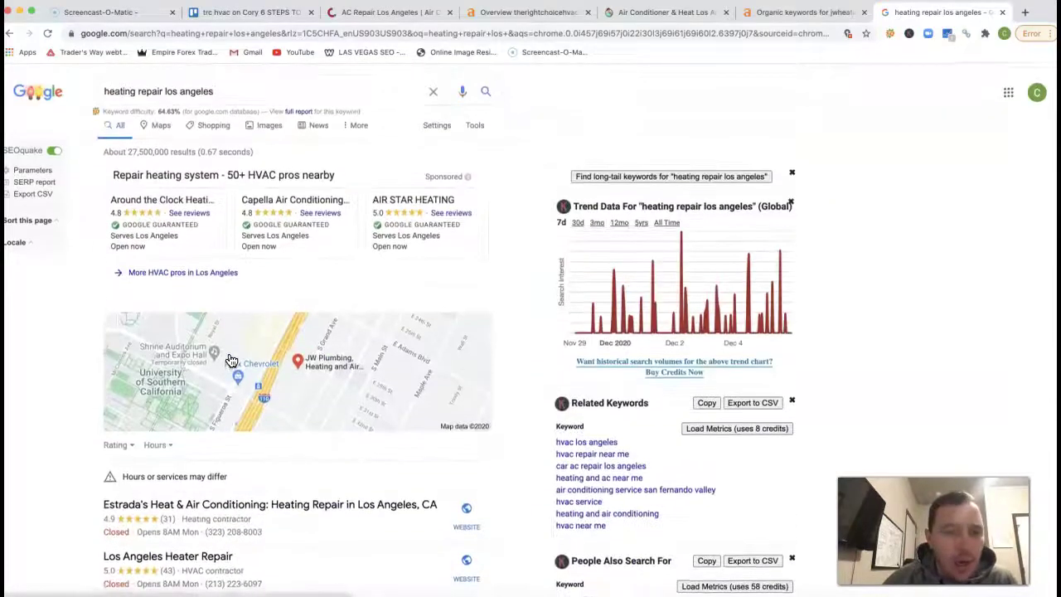
scroll(248, 356, down, 4)
Point out the JW Plumbing map pin, then return to the therightchoicehvac.com homepage.
click(329, 215)
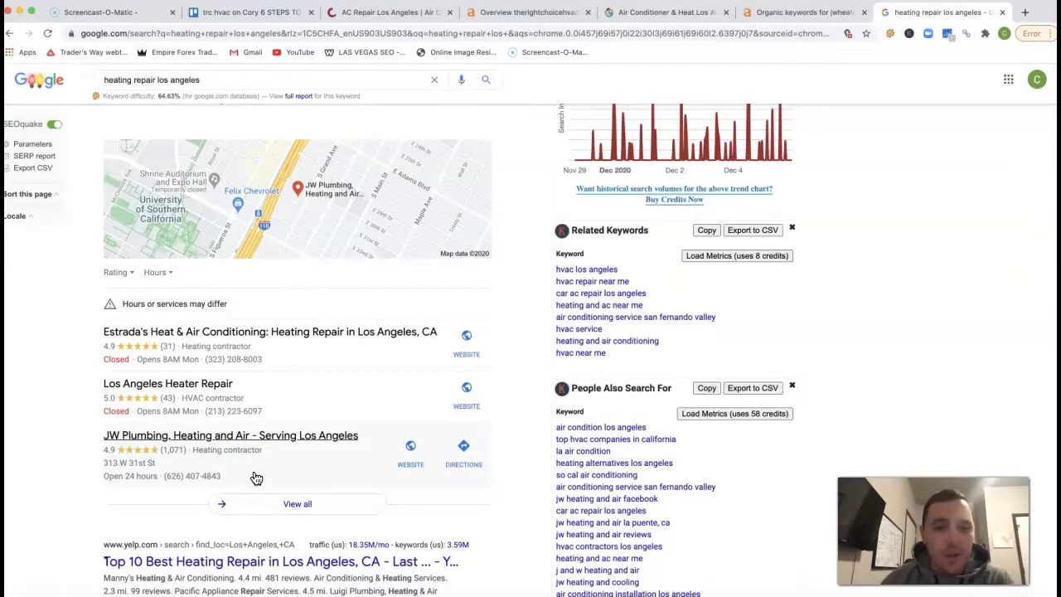
scroll(256, 478, down, 10)
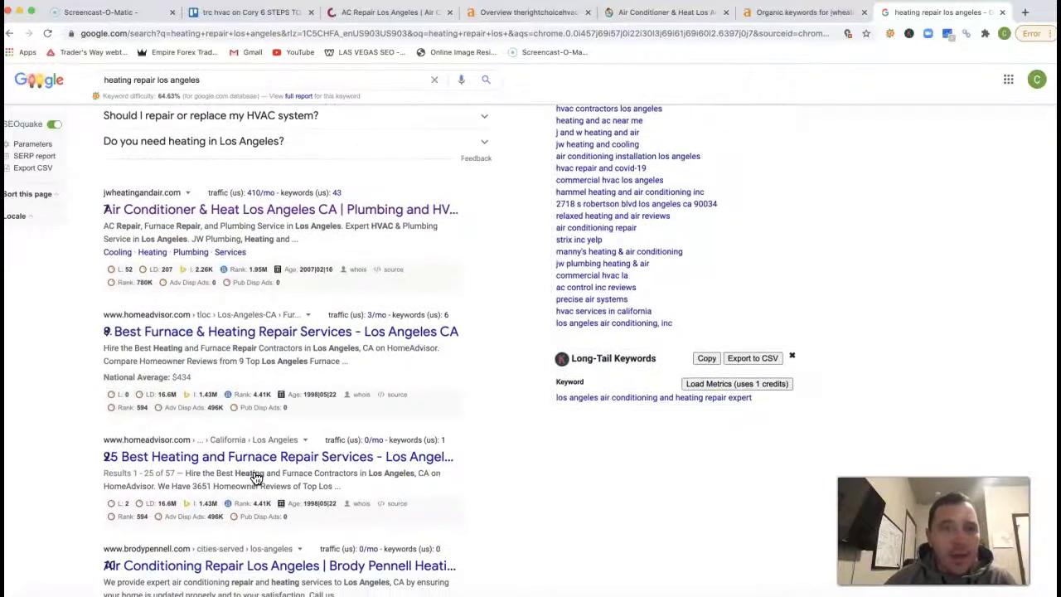
scroll(256, 479, down, 5)
scroll(290, 407, up, 2)
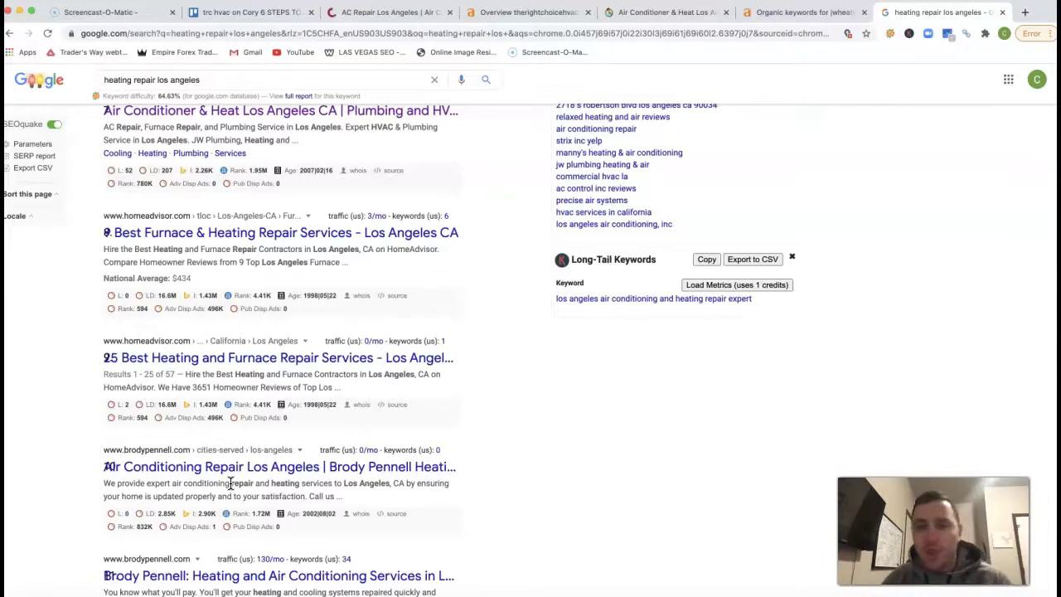
click(386, 17)
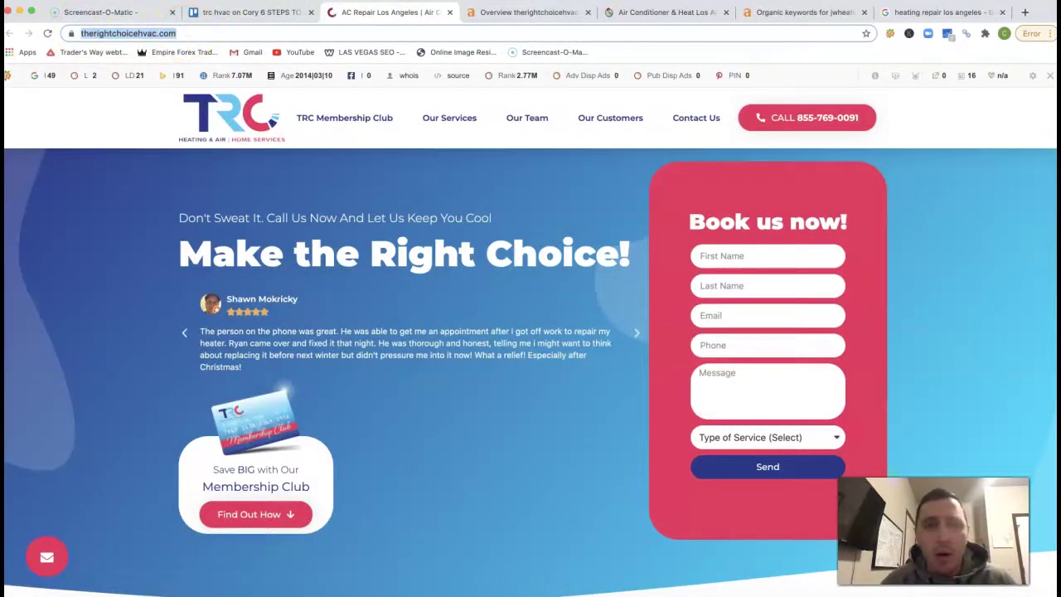
Open therightchoicehvac.com's Ahrefs overview and its 48-keyword Organic Keywords report.
click(531, 11)
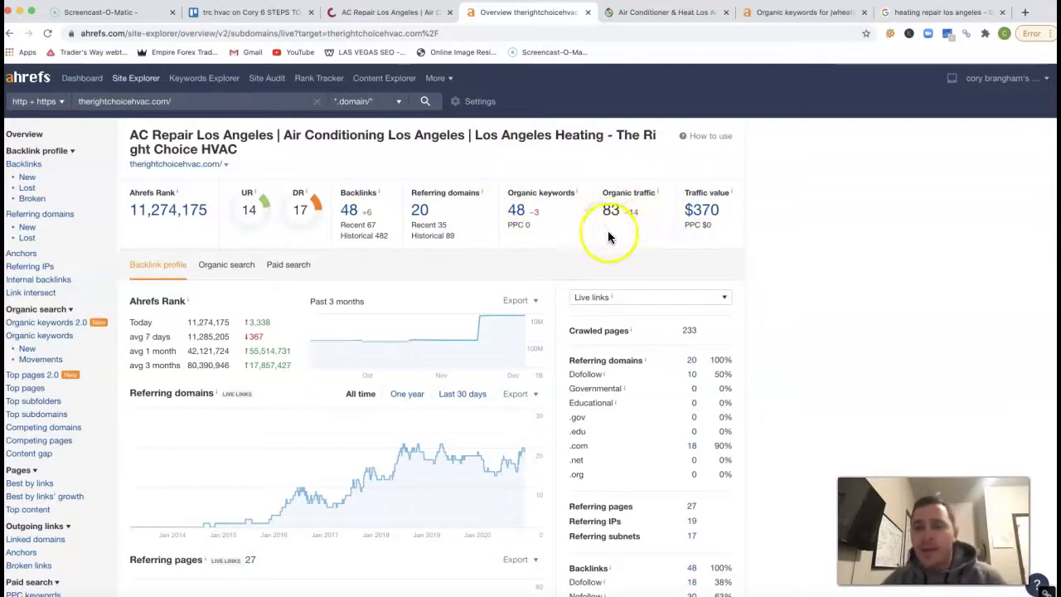
click(518, 212)
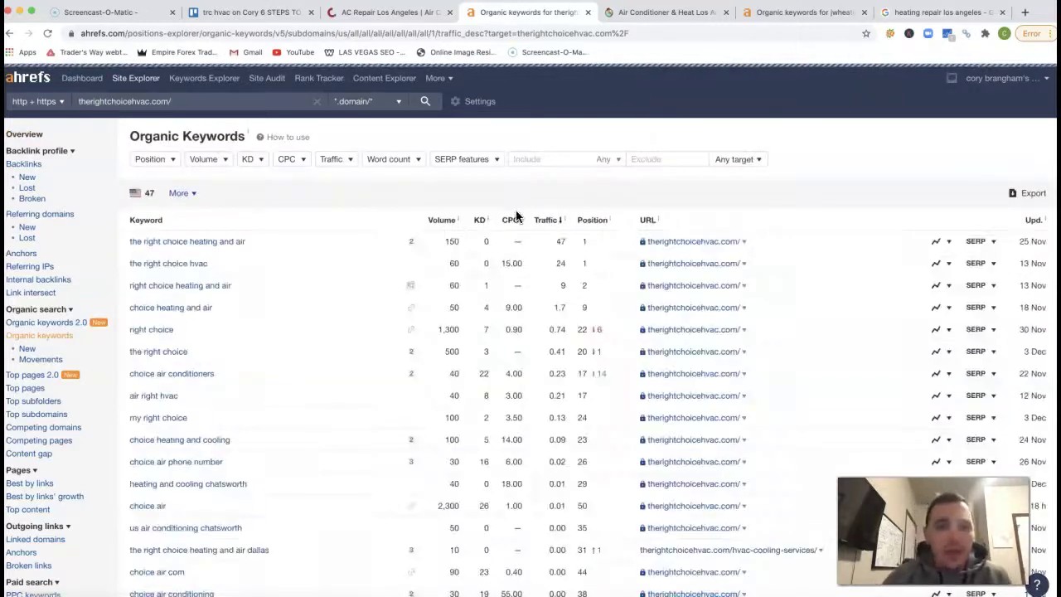
Scroll through the client's 47 organic keywords, then switch to the jwheatingandair.com homepage.
scroll(524, 395, down, 3)
scroll(524, 396, up, 3)
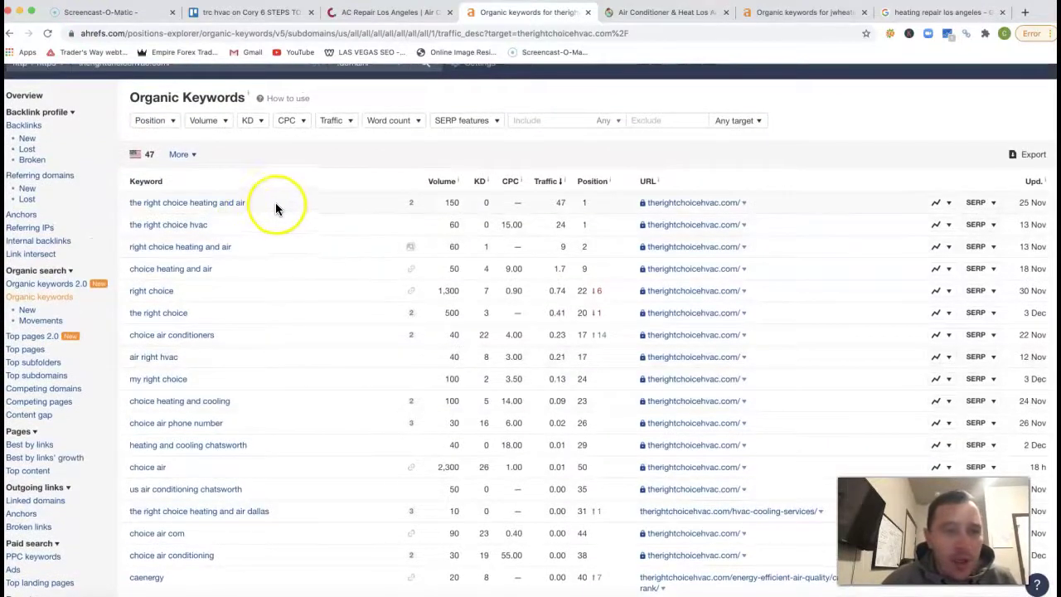
scroll(275, 382, down, 3)
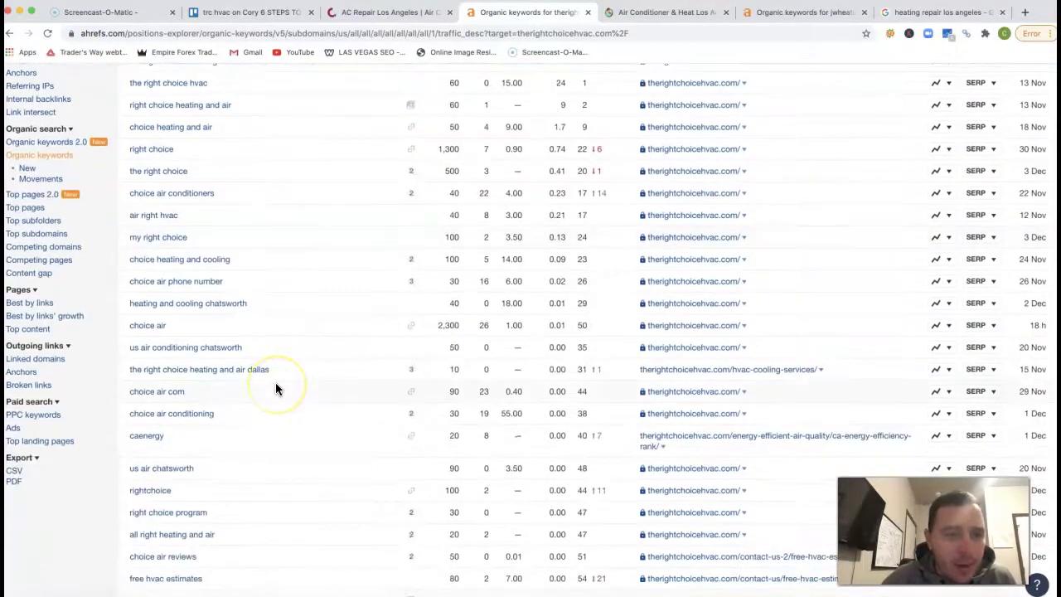
scroll(224, 281, down, 1)
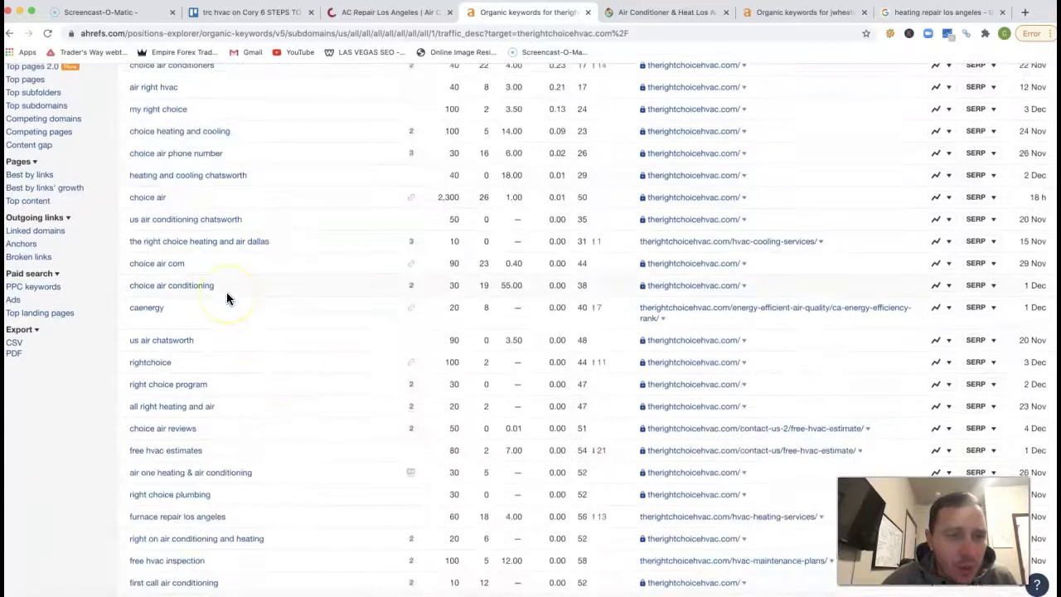
scroll(227, 295, down, 3)
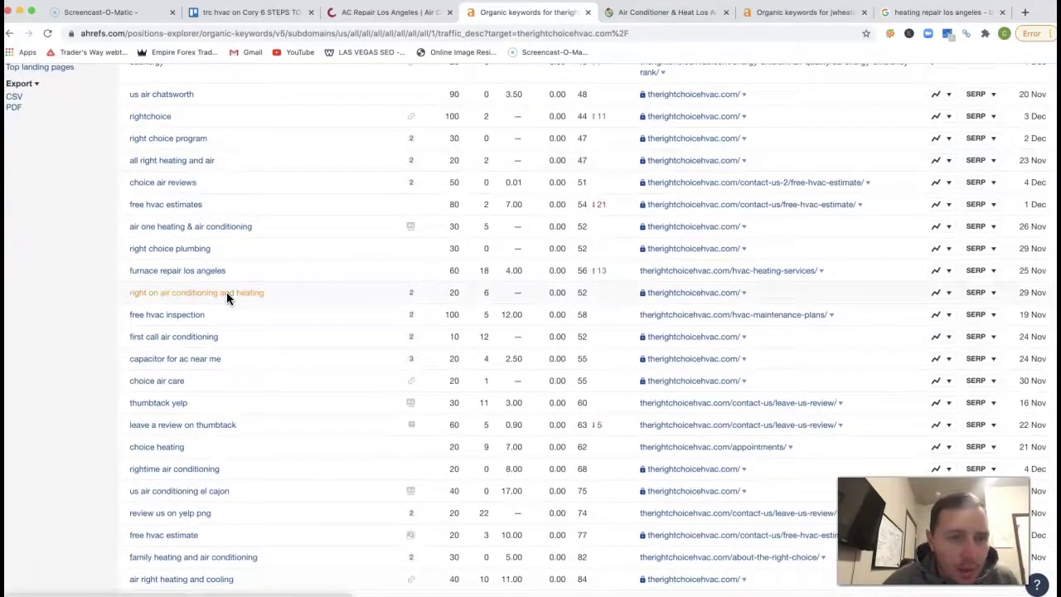
click(204, 281)
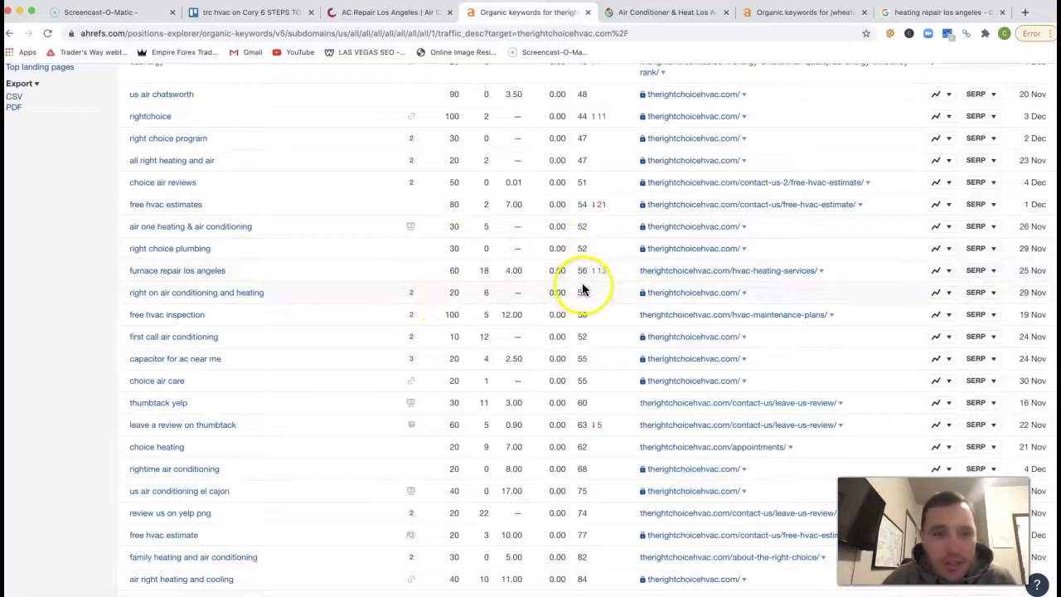
scroll(581, 286, down, 3)
scroll(581, 286, down, 3)
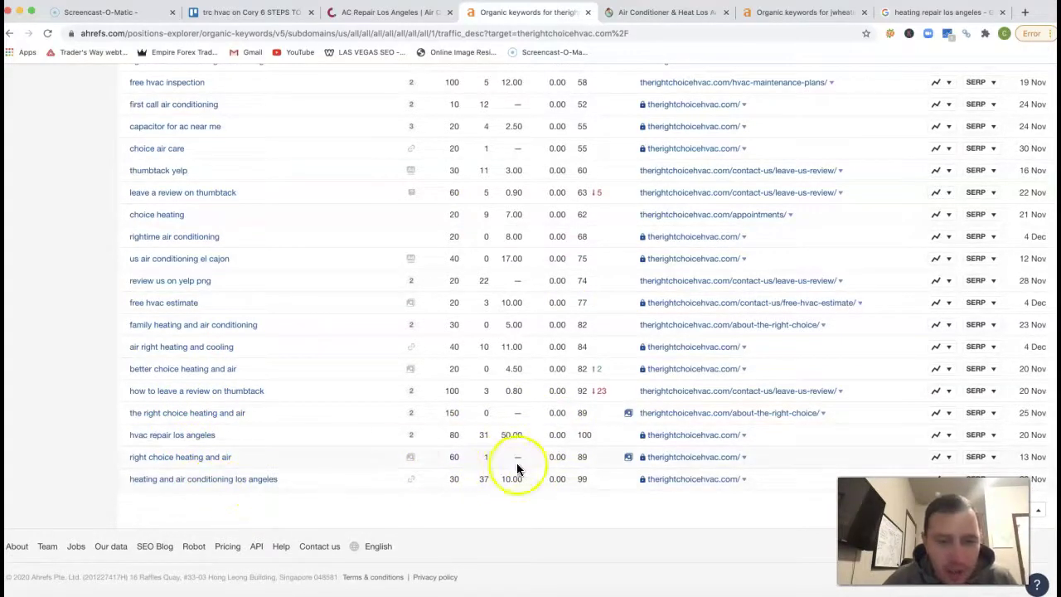
scroll(596, 340, up, 5)
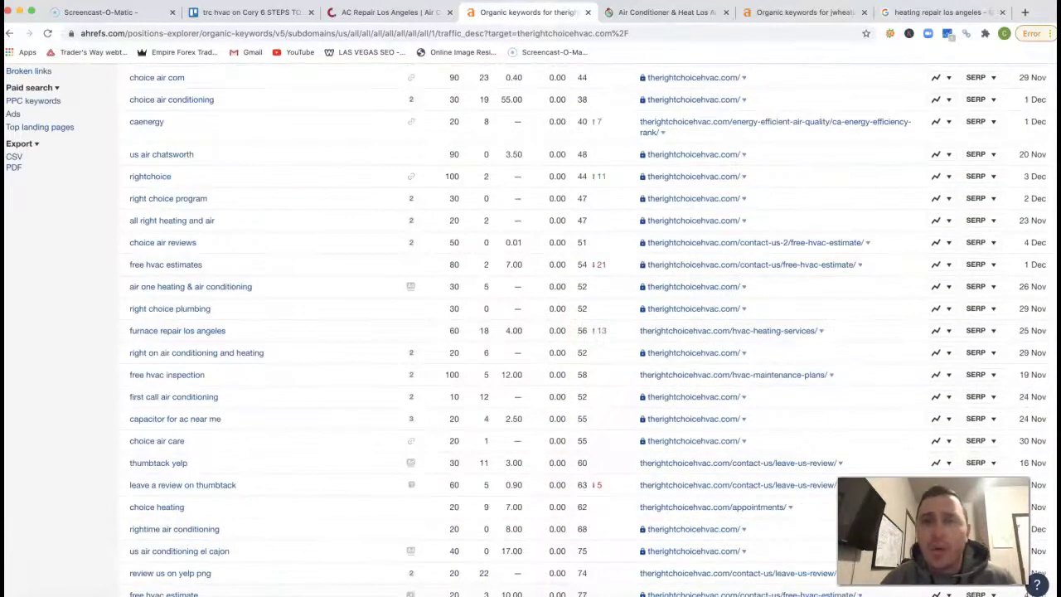
click(656, 15)
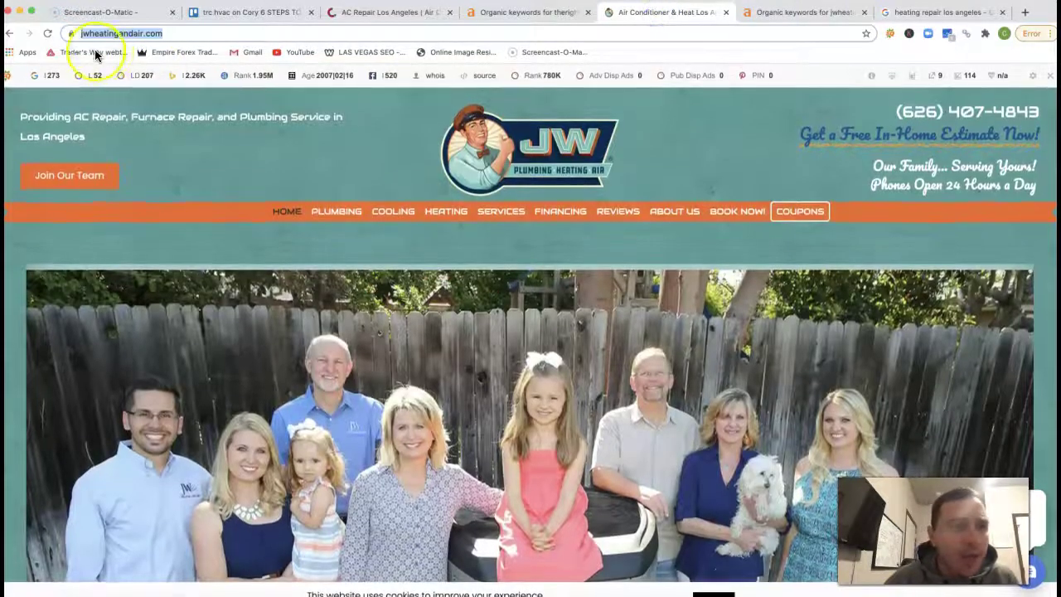
Check the jwheatingandair.com Ahrefs overview and open its 1,112-keyword US organic keywords list.
click(779, 13)
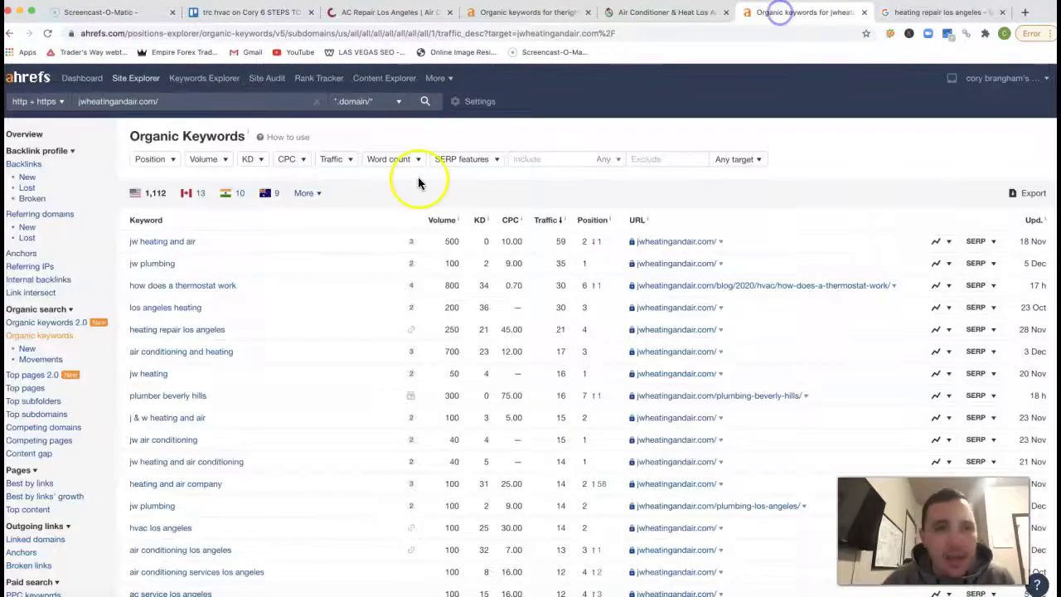
click(29, 135)
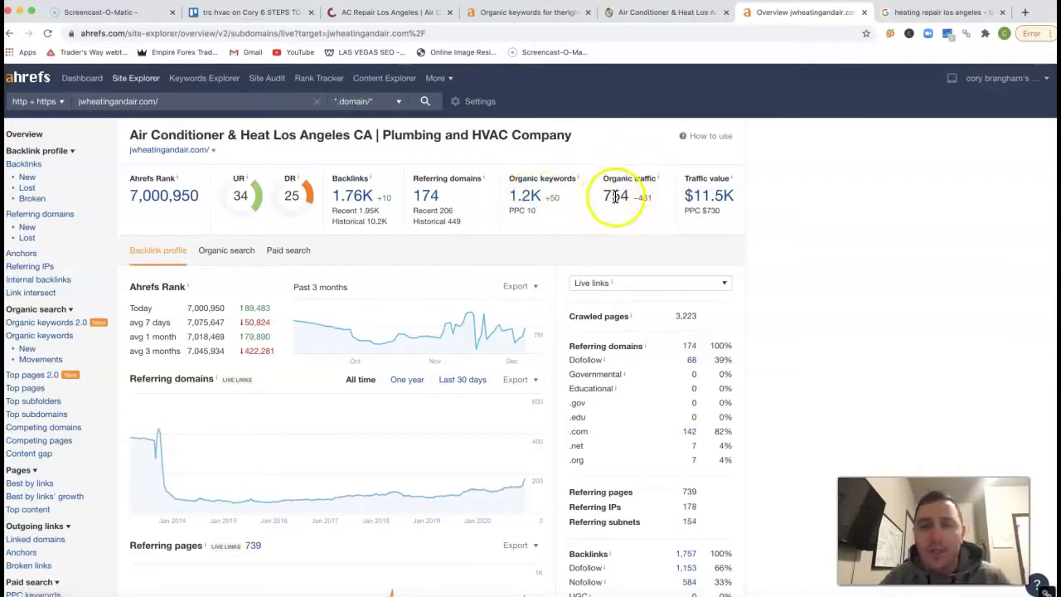
click(522, 202)
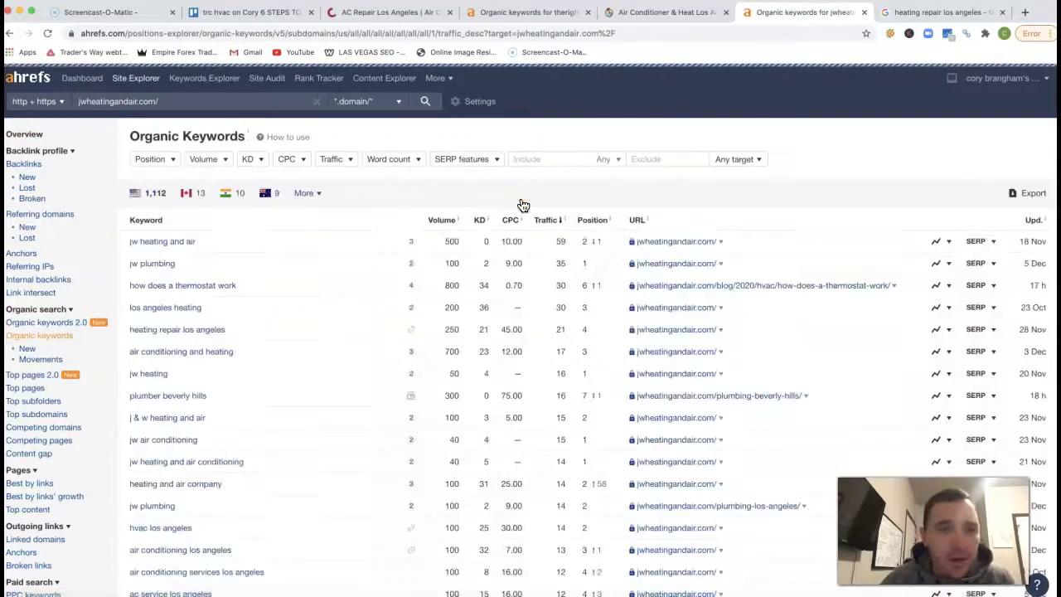
scroll(546, 335, down, 5)
scroll(545, 335, up, 4)
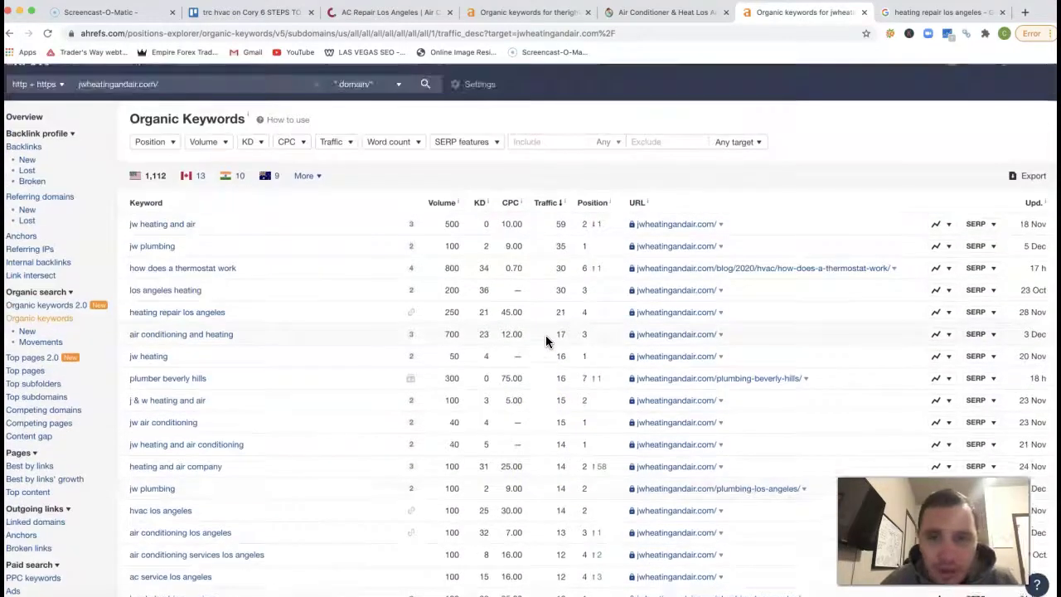
scroll(545, 334, down, 3)
click(448, 242)
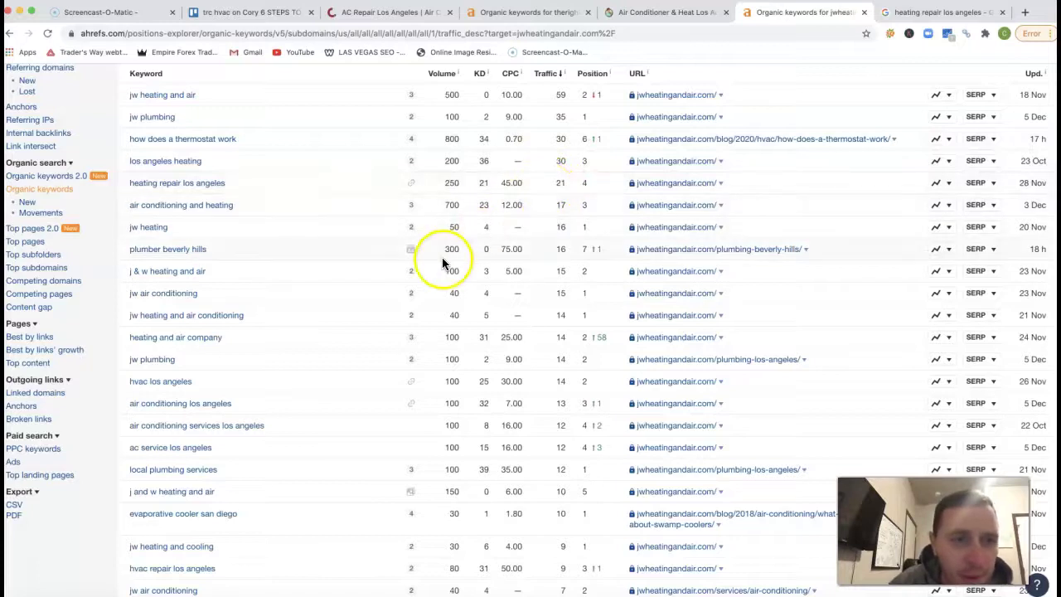
scroll(442, 263, down, 2)
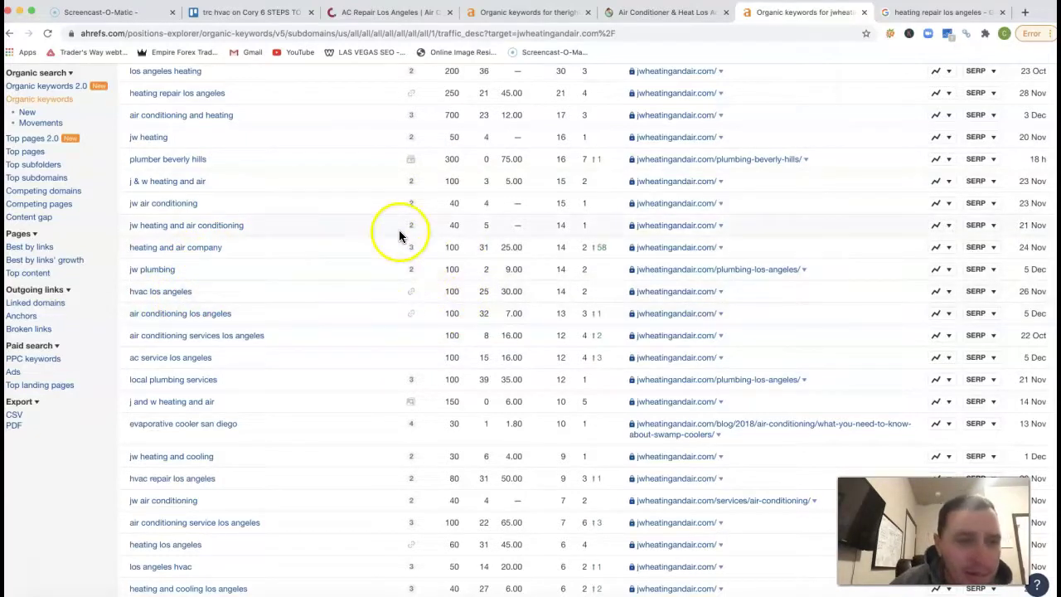
scroll(399, 229, down, 3)
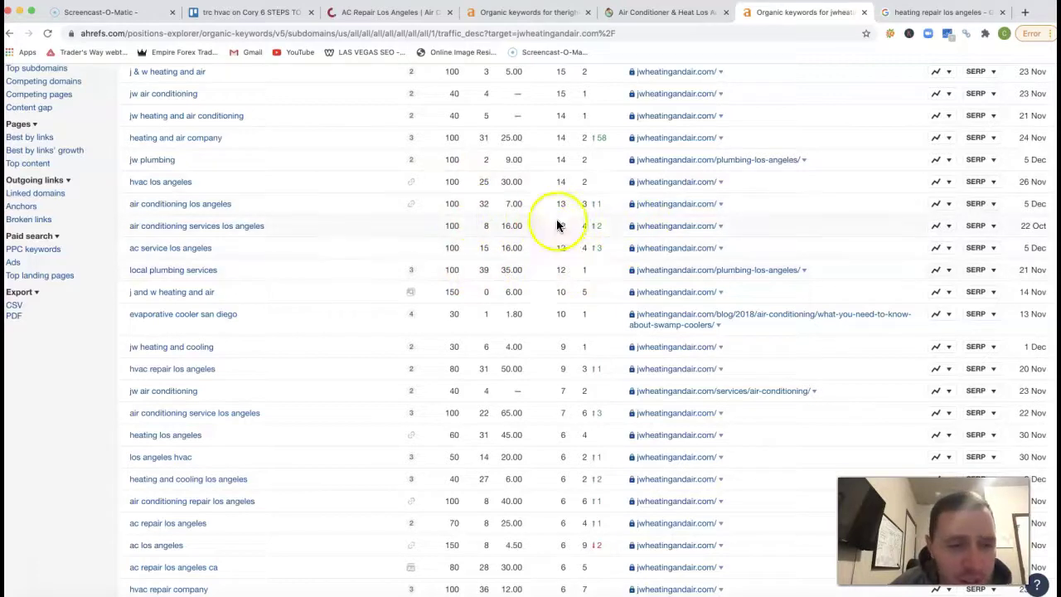
scroll(569, 346, down, 3)
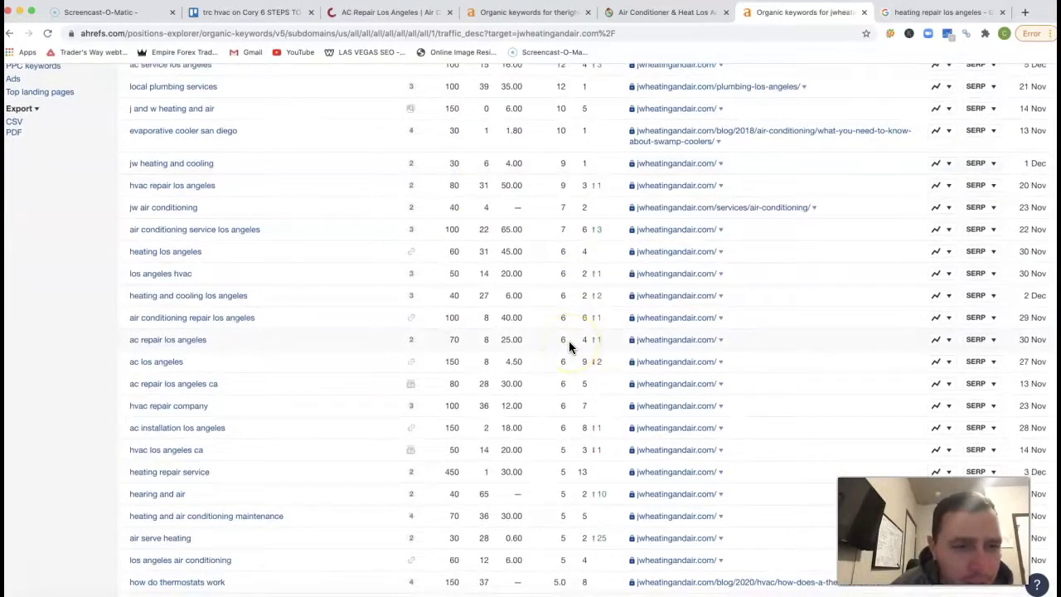
scroll(478, 373, down, 1)
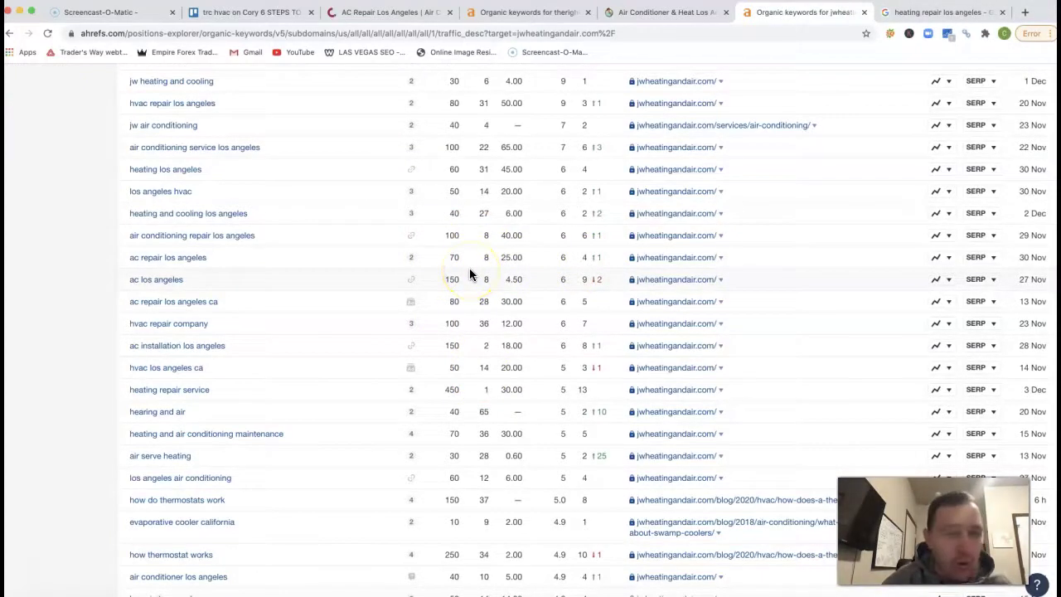
scroll(372, 391, up, 5)
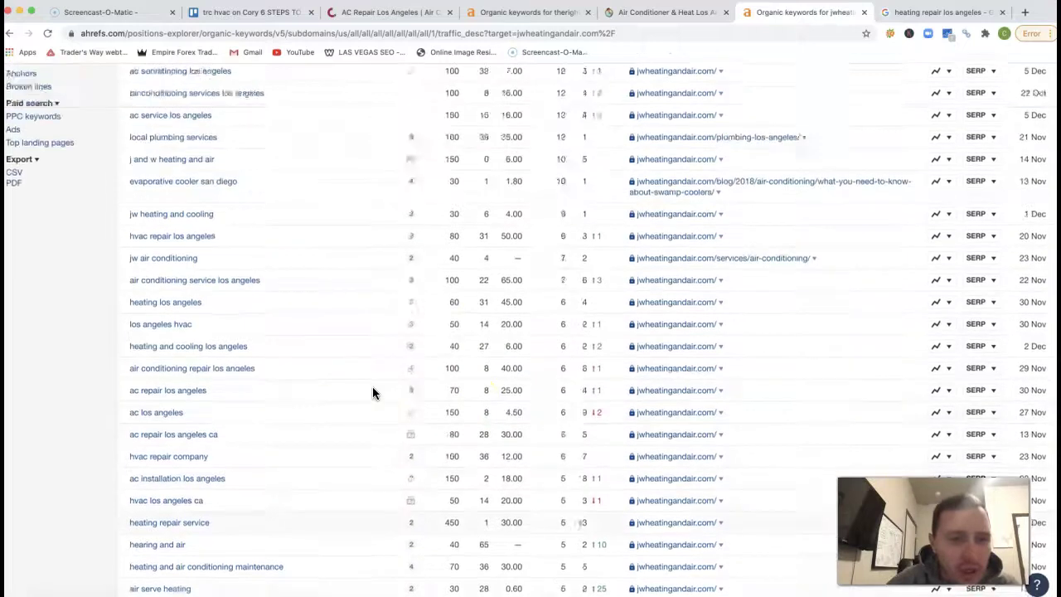
scroll(372, 392, up, 3)
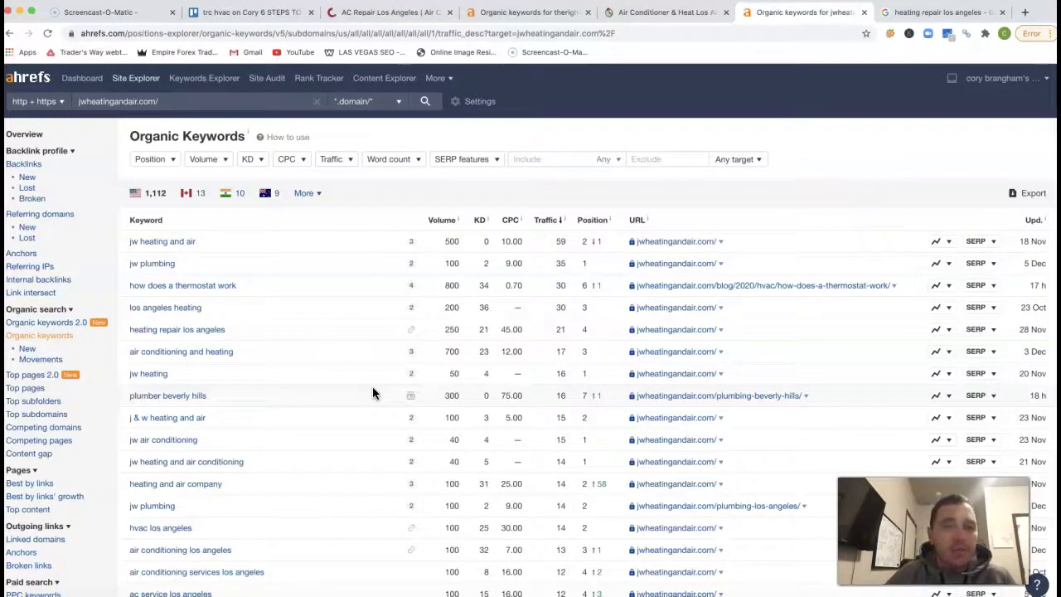
click(28, 568)
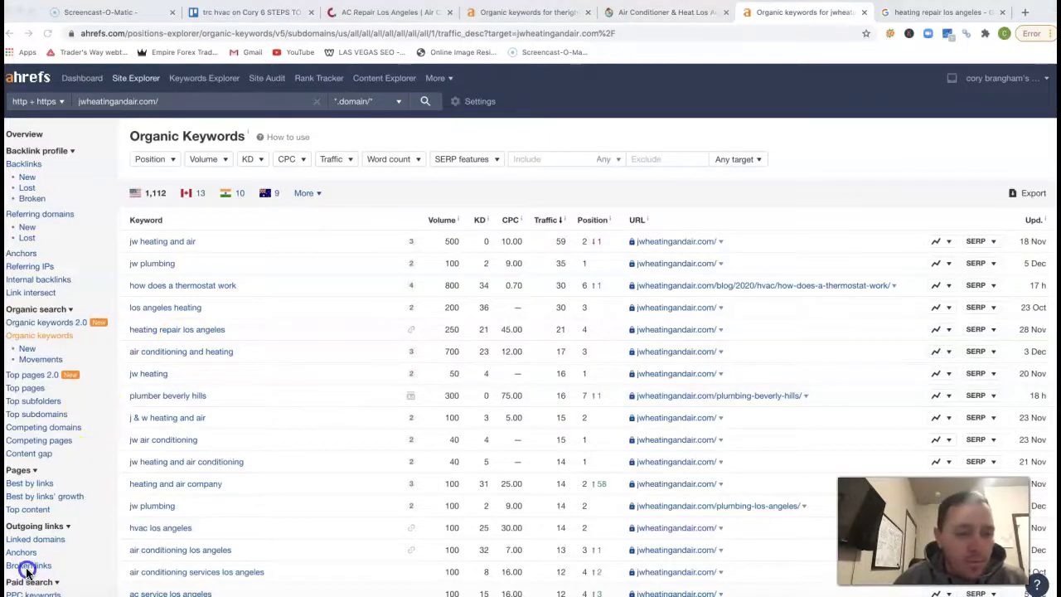